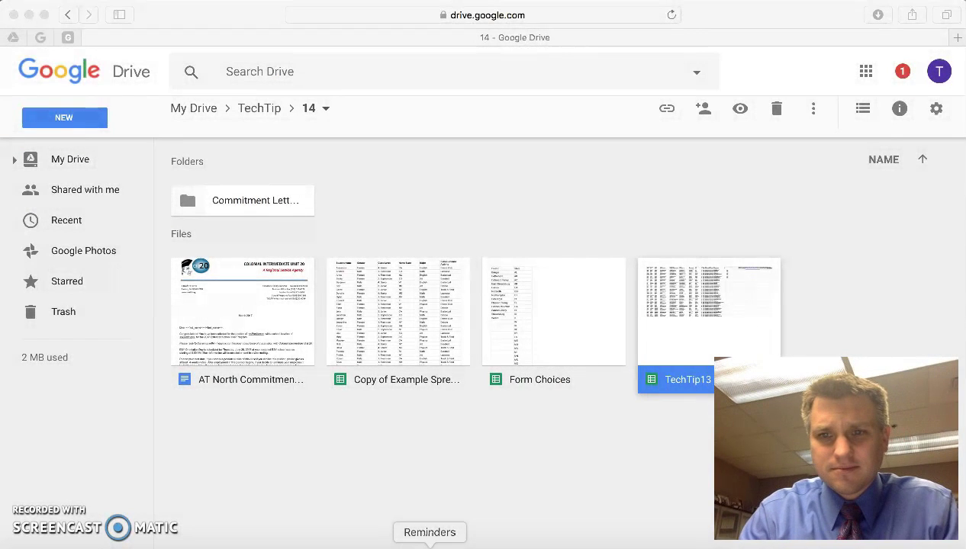
# - Create a new blank Google Form from Drive's New > More menu
pyautogui.click(55, 119)
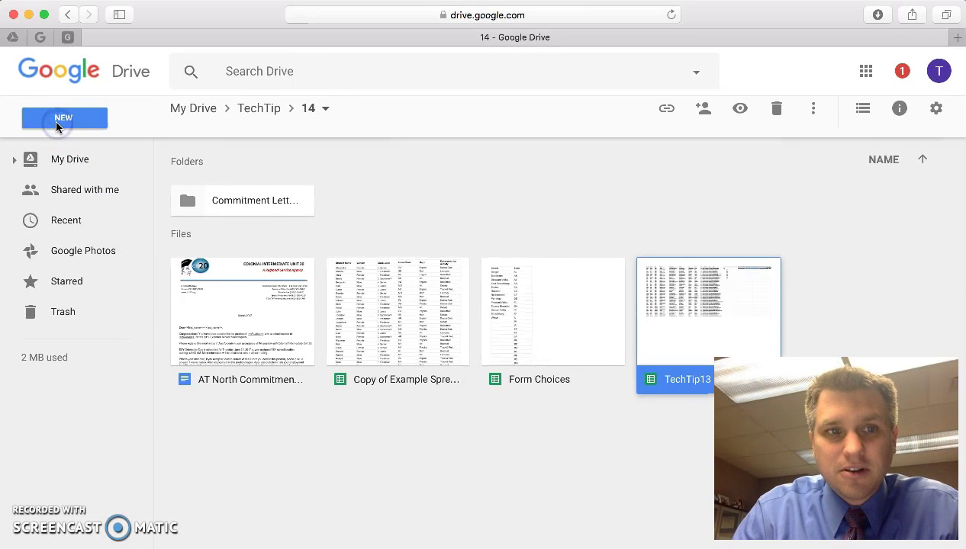
pyautogui.click(55, 120)
pyautogui.moveTo(168, 298)
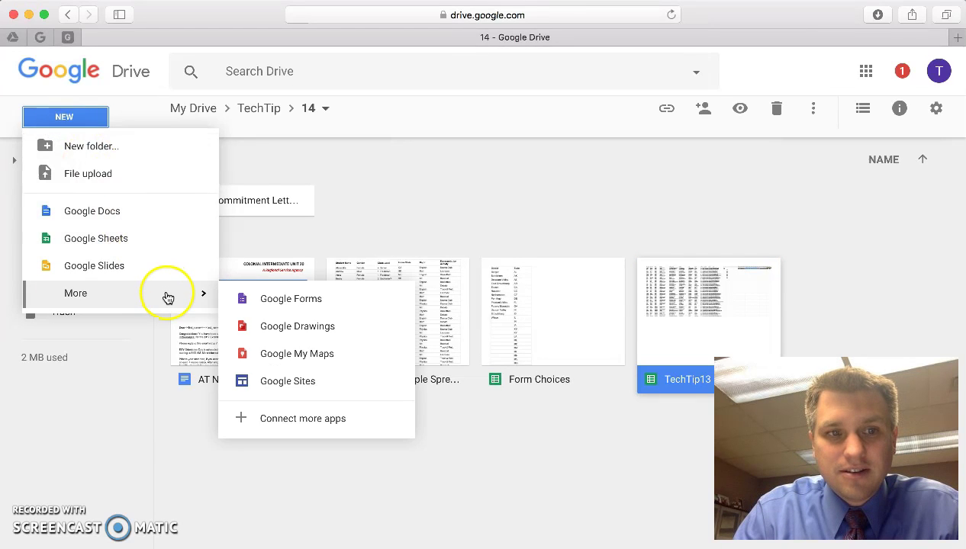
pyautogui.click(276, 303)
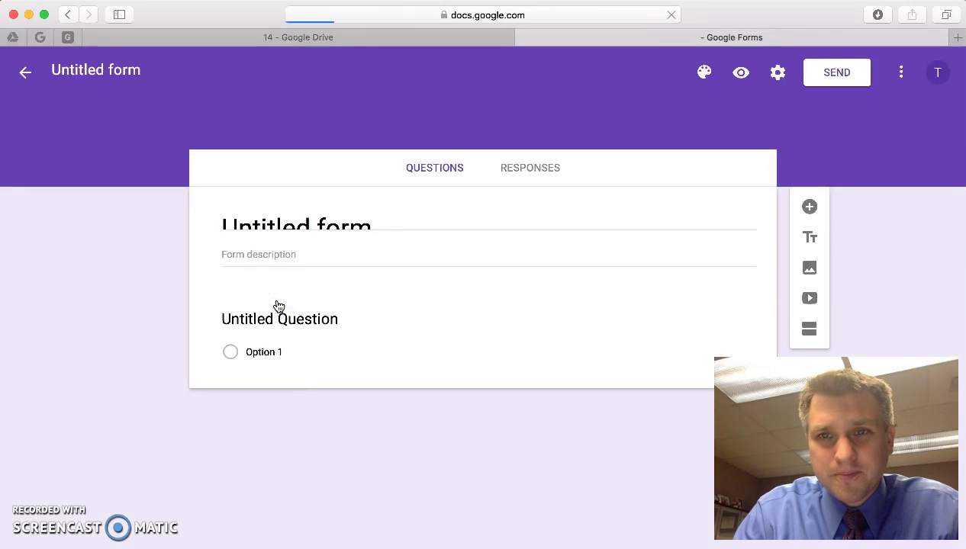
# - Title the form 'Test Form' and name the first short-answer question 'Name'
pyautogui.click(296, 229)
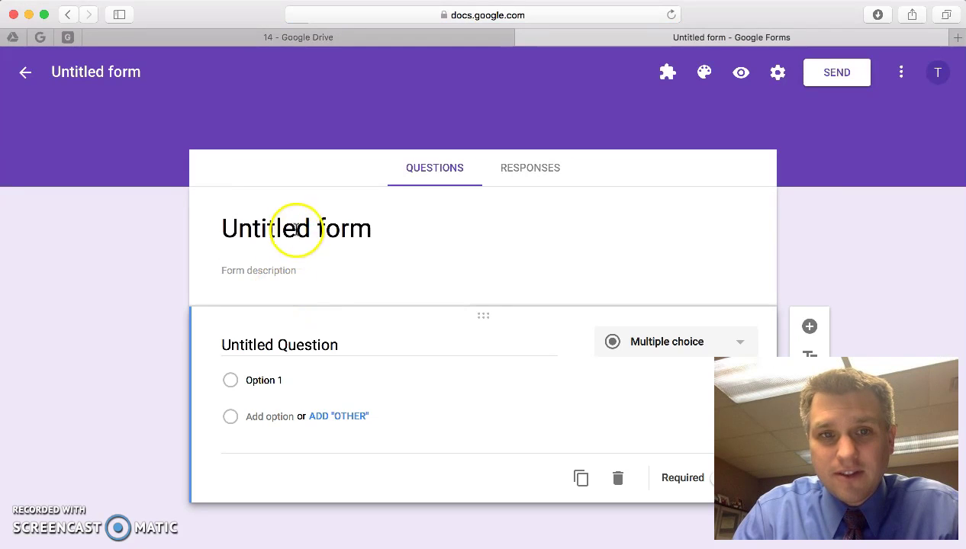
pyautogui.click(298, 229)
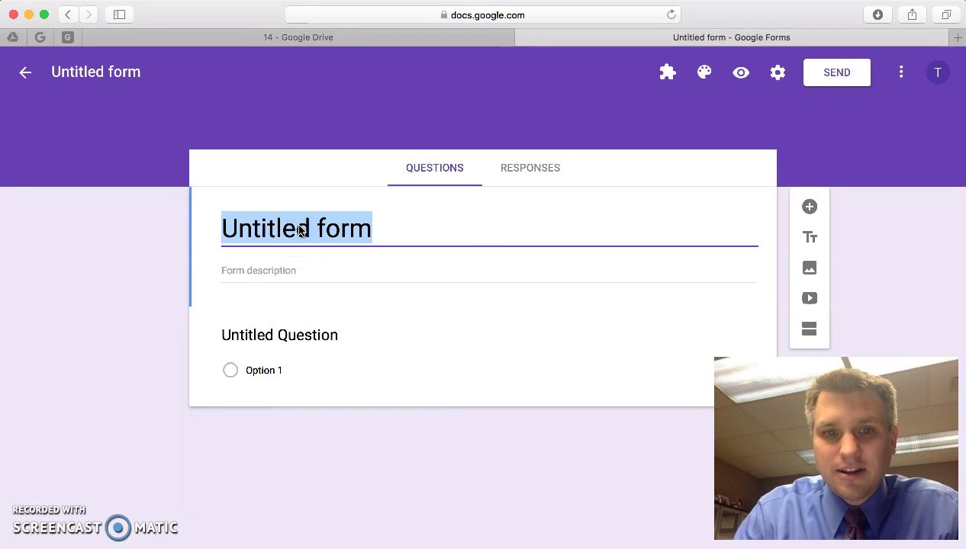
pyautogui.write('Test Form')
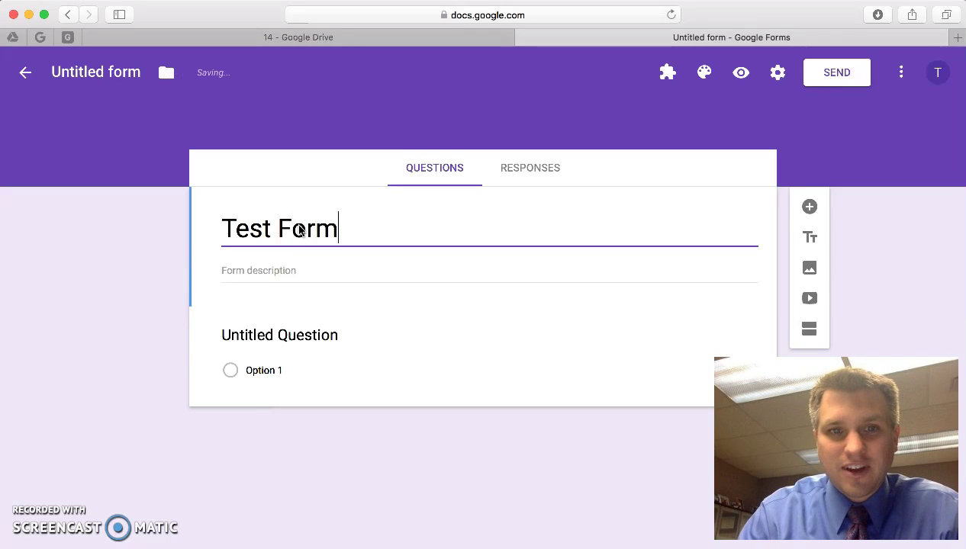
pyautogui.click(295, 321)
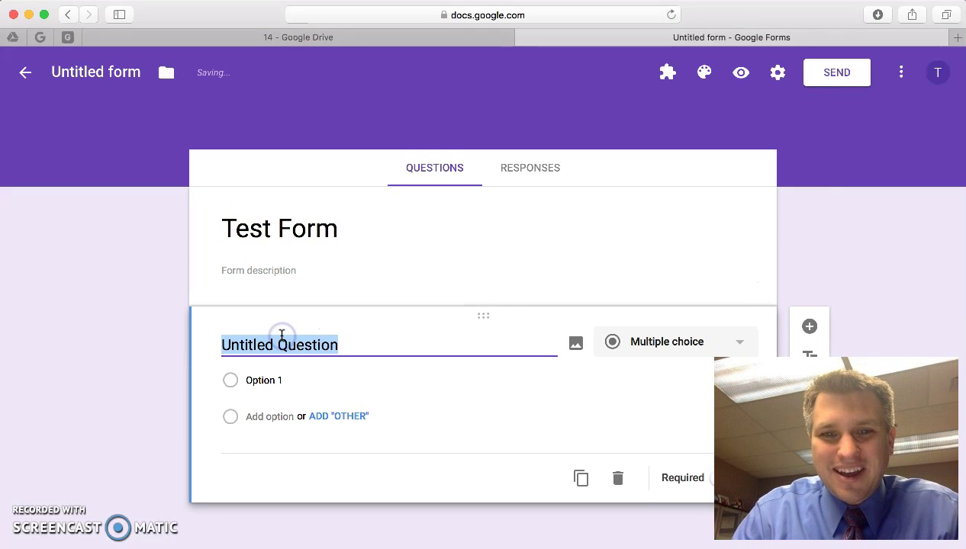
pyautogui.write('Name')
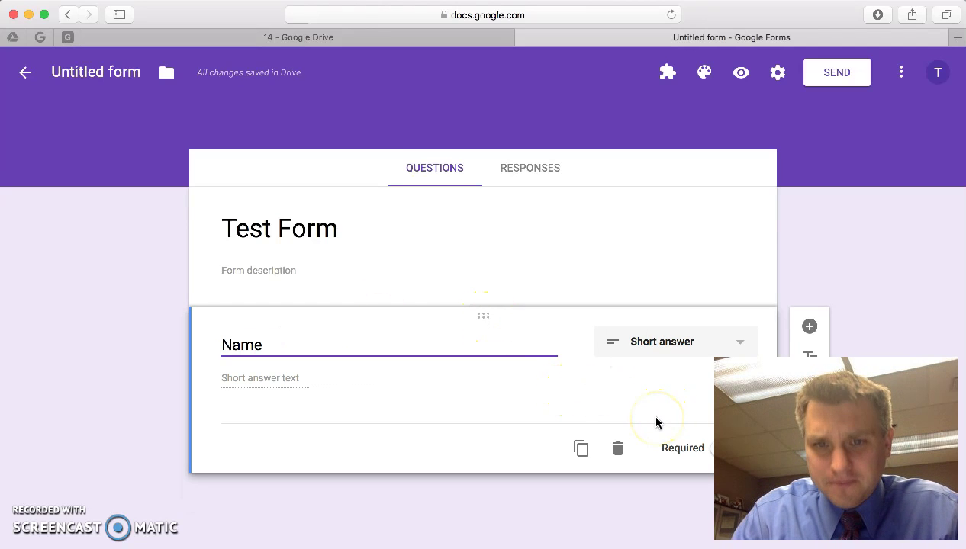
# - Add a multiple-choice question titled 'District' below the Name question
pyautogui.click(810, 326)
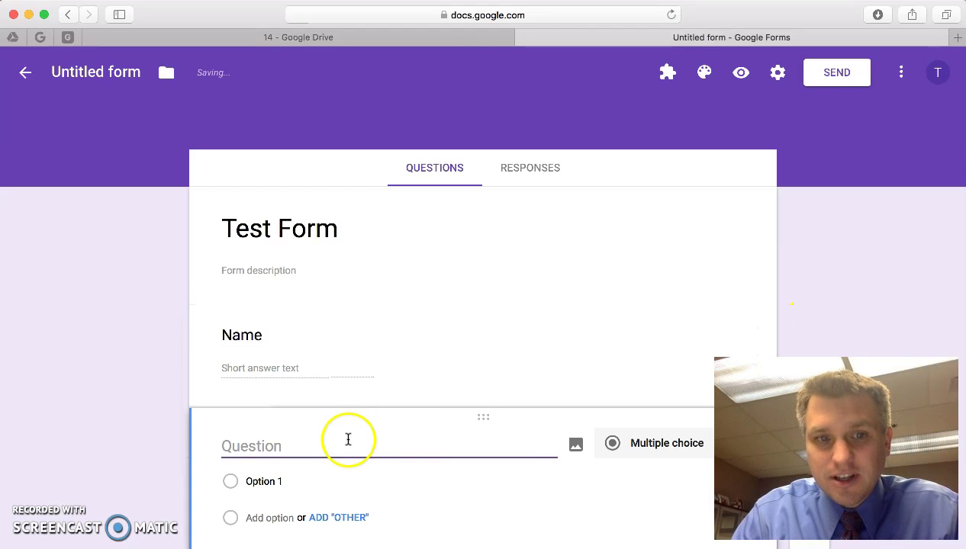
pyautogui.write('District')
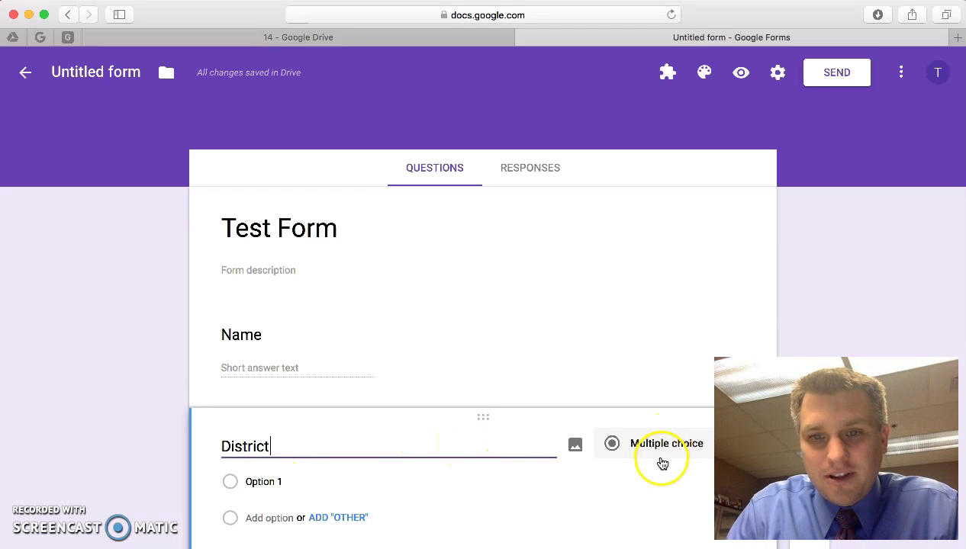
pyautogui.scroll(-2, 650, 446)
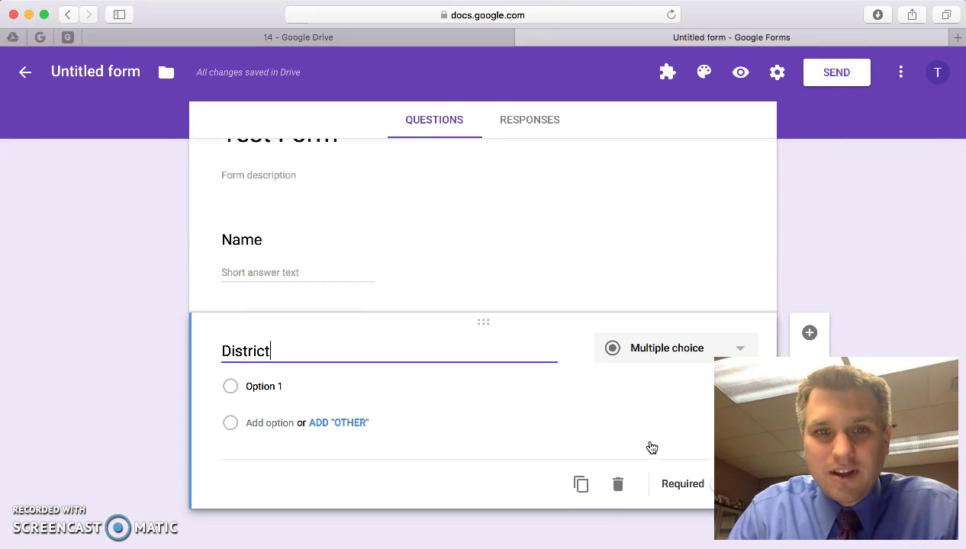
pyautogui.scroll(2, 651, 447)
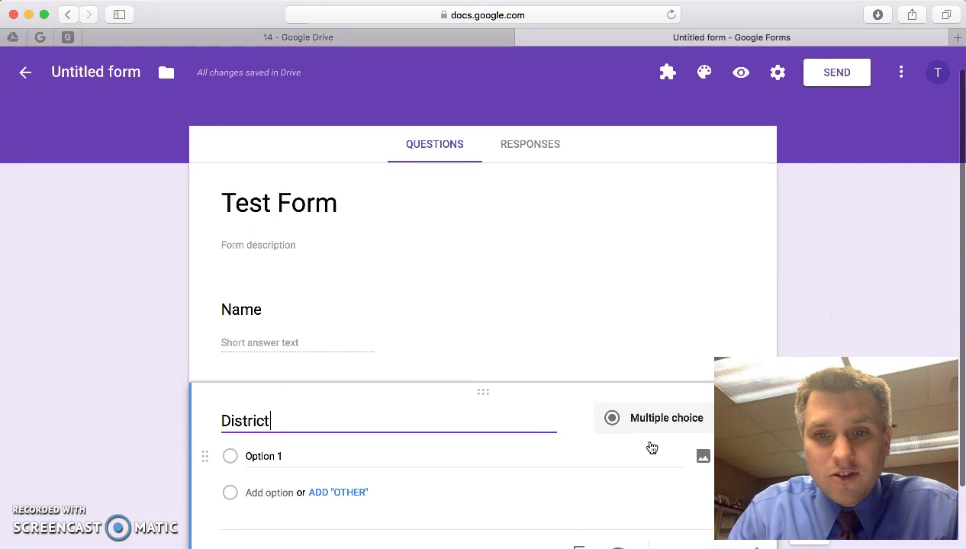
pyautogui.scroll(-2, 651, 448)
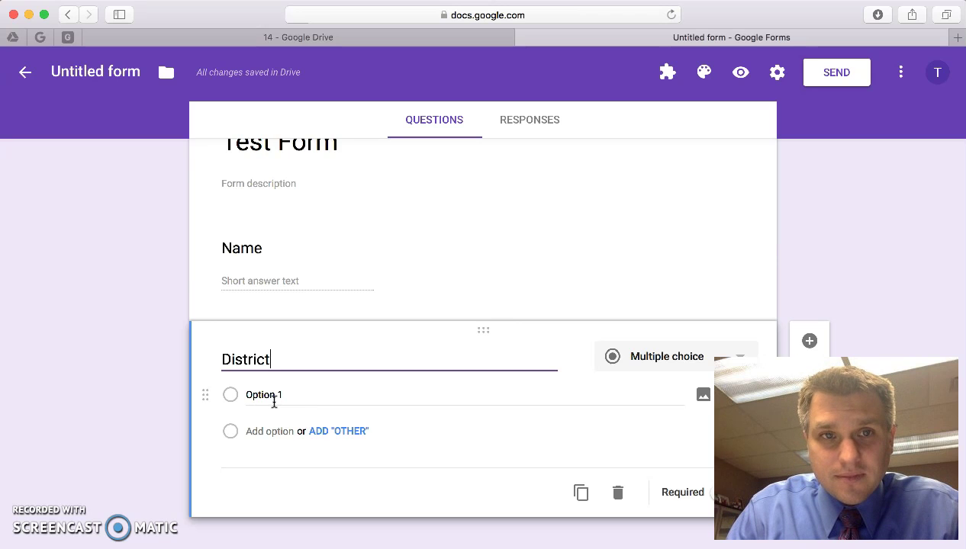
# - Open the Form Choices spreadsheet from the Drive folder in Google Sheets
pyautogui.click(294, 38)
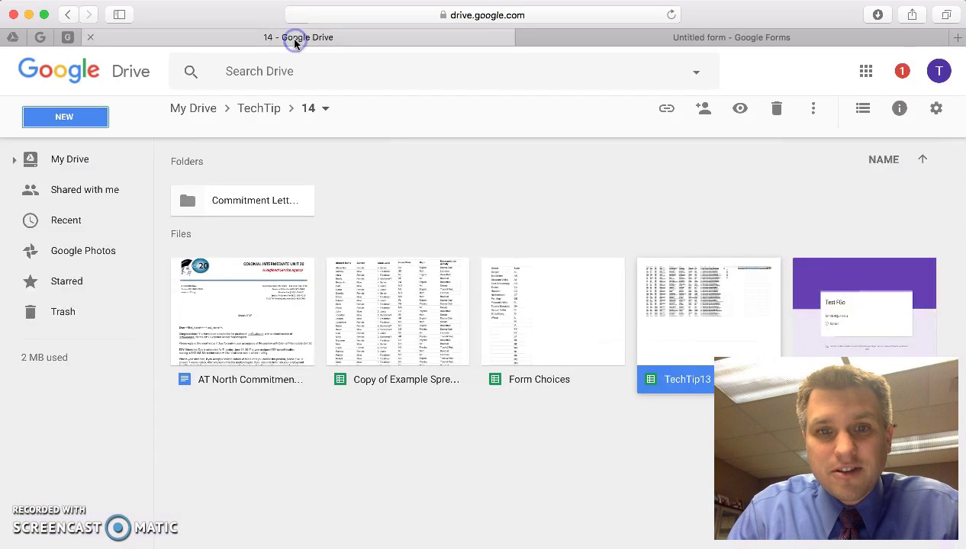
pyautogui.click(588, 347)
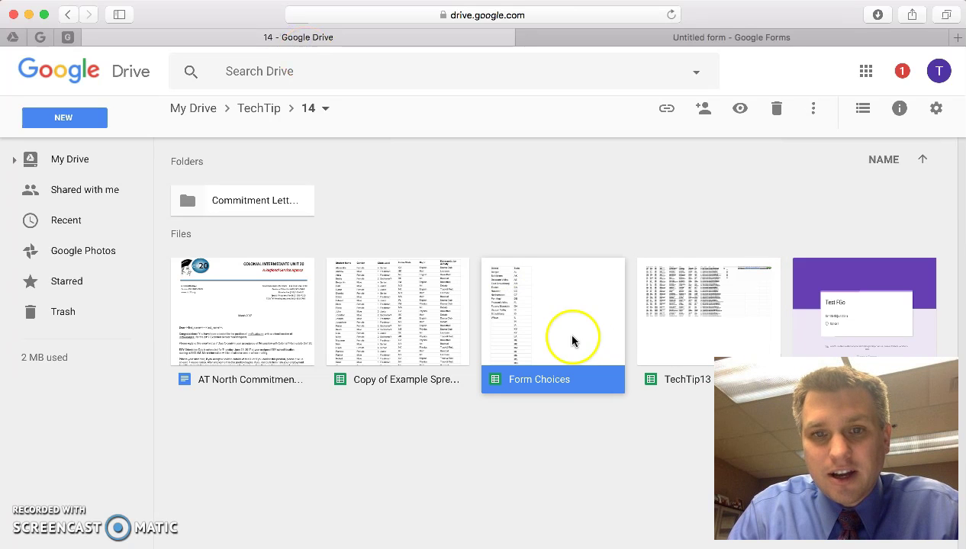
pyautogui.doubleClick(566, 336)
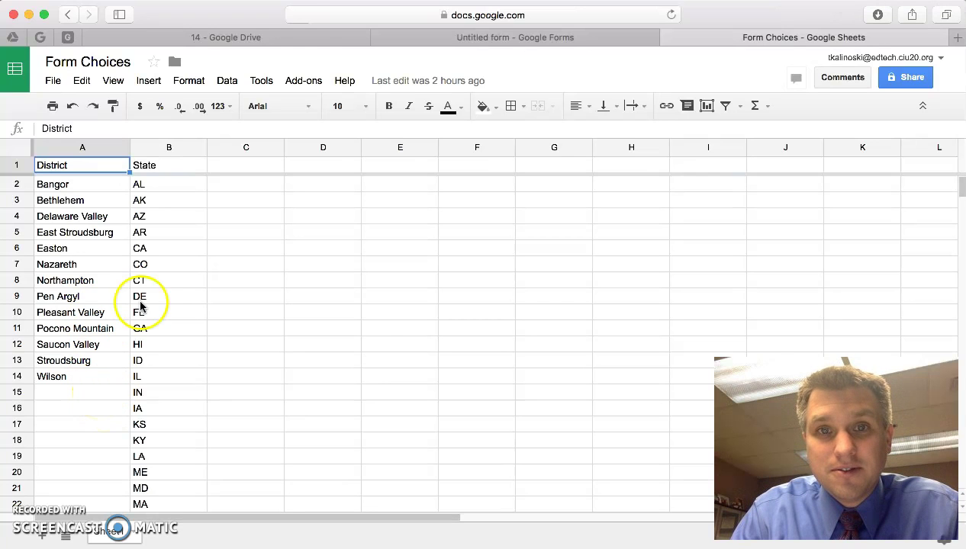
# - Back in Test Form, start the formRanger add-on from the Add-ons menu
pyautogui.click(507, 38)
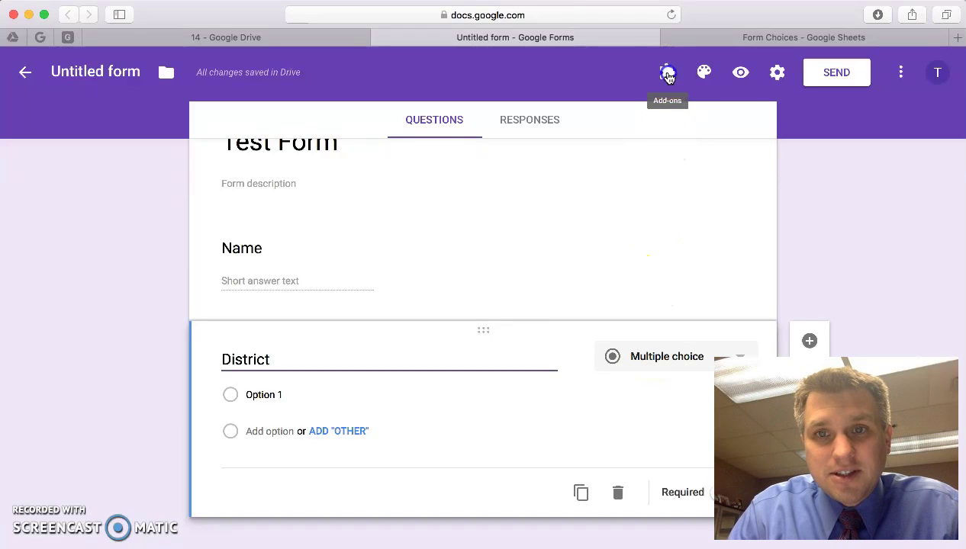
pyautogui.click(668, 74)
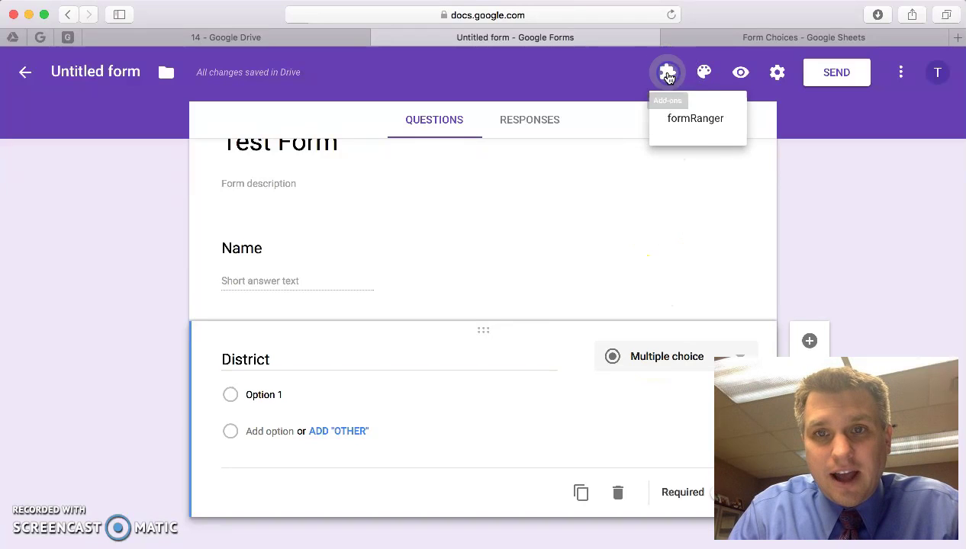
pyautogui.click(682, 126)
pyautogui.click(606, 144)
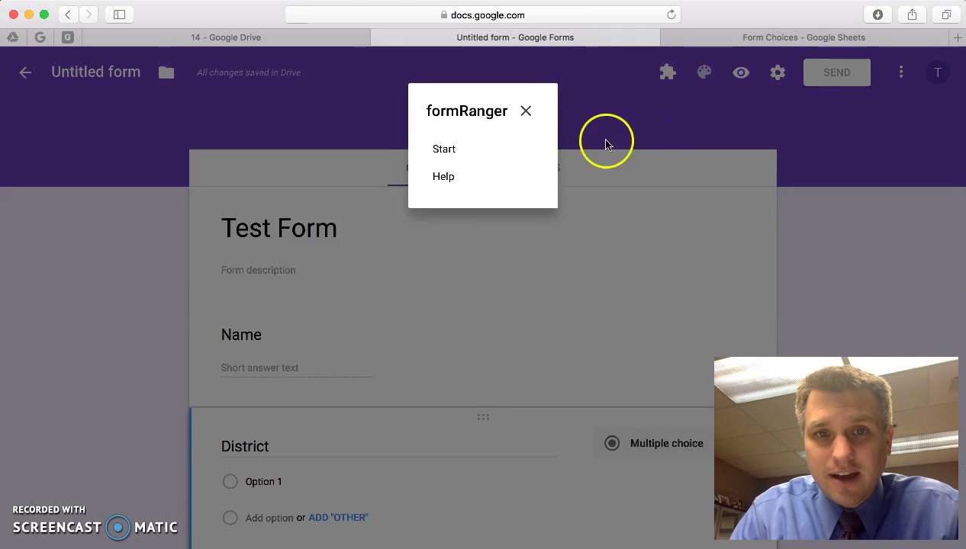
pyautogui.click(447, 150)
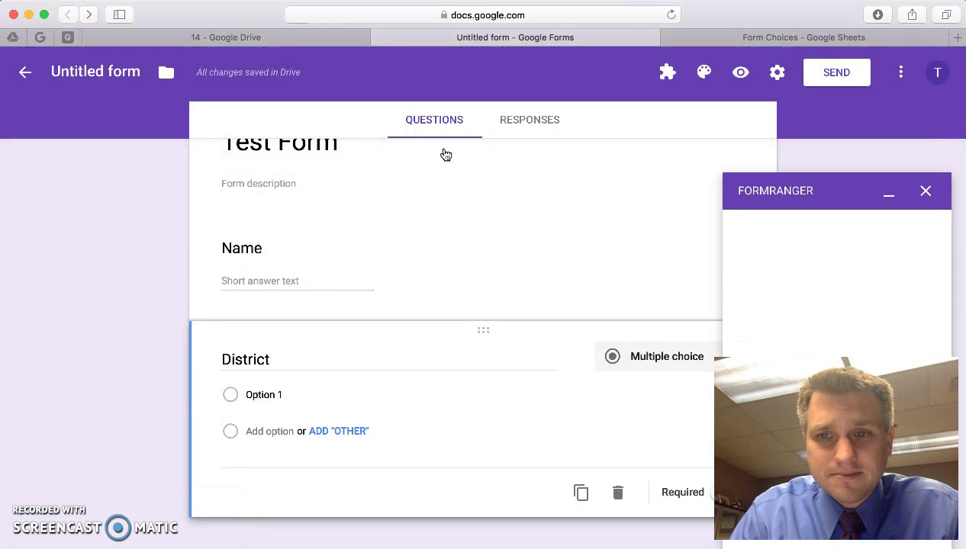
pyautogui.click(446, 151)
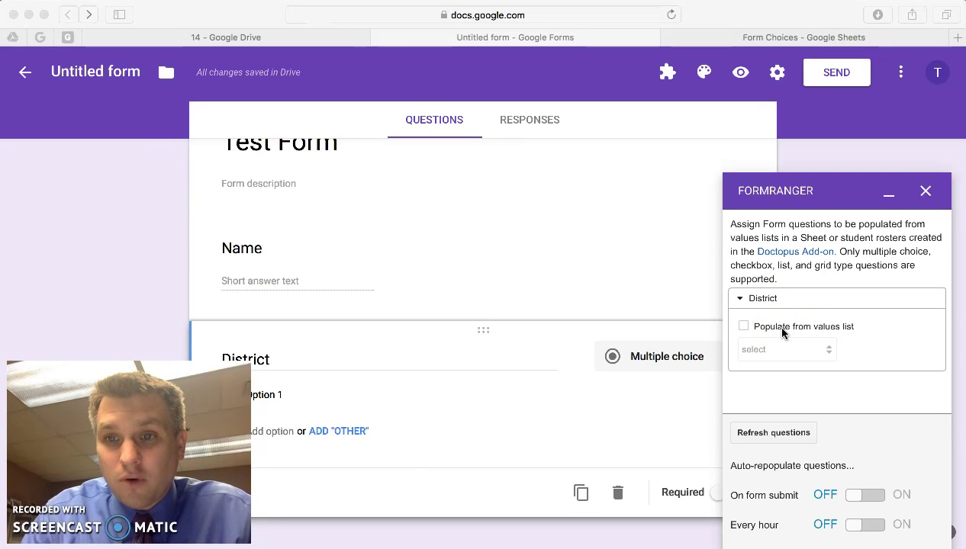
# - Set District to populate from a new values list sourced from the Form Choices spreadsheet
pyautogui.click(744, 328)
pyautogui.click(743, 328)
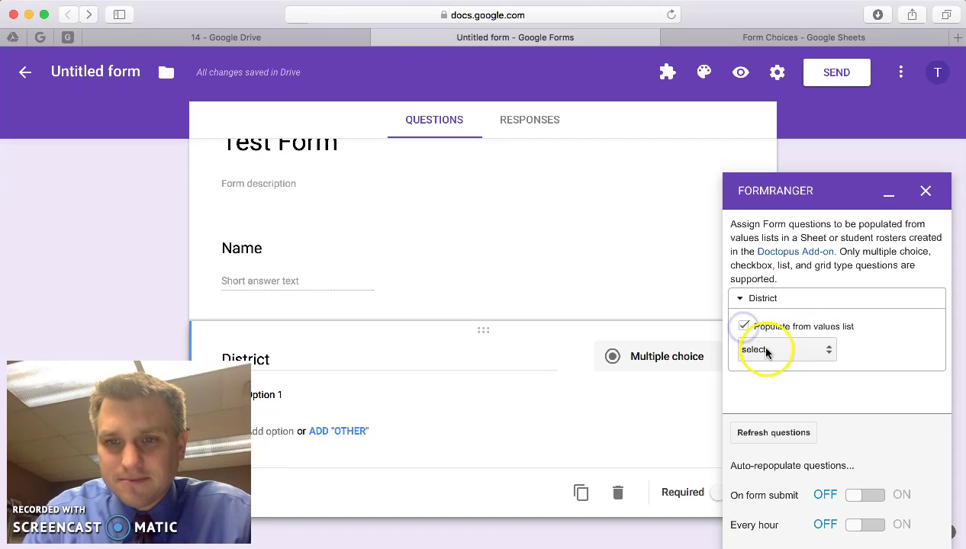
pyautogui.click(770, 349)
pyautogui.click(771, 368)
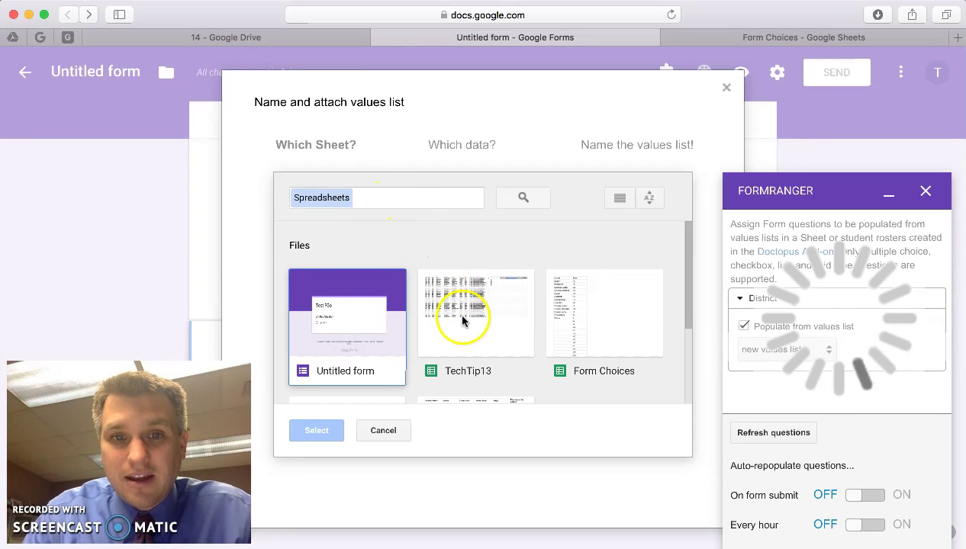
pyautogui.click(608, 329)
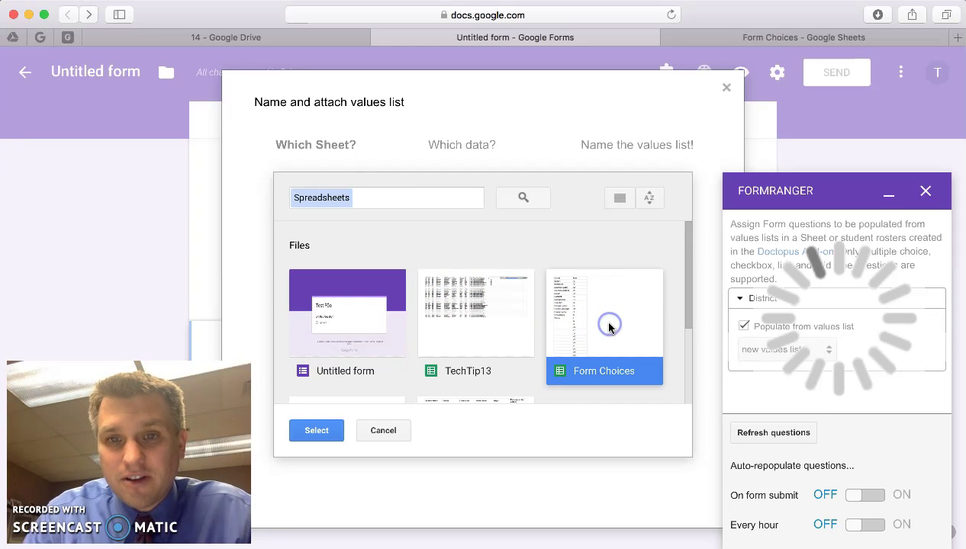
pyautogui.click(316, 428)
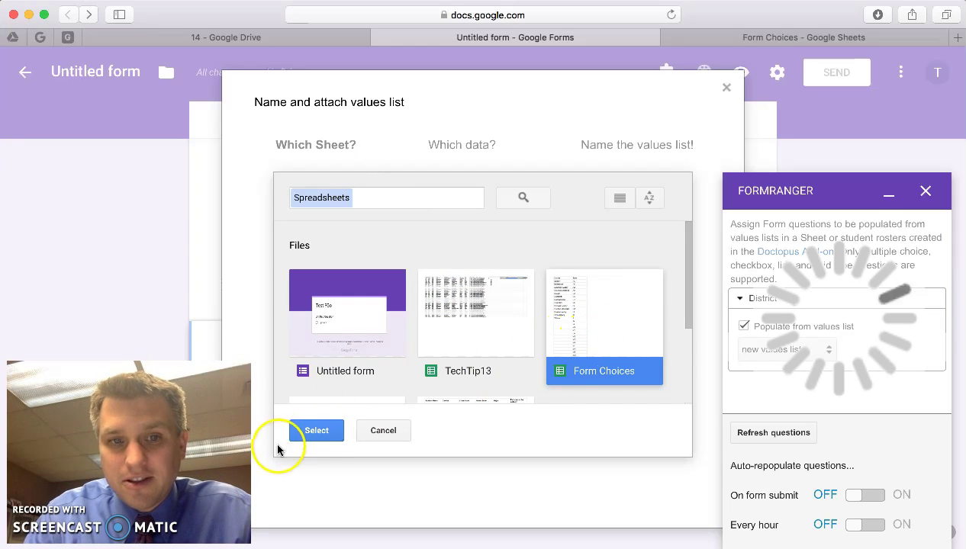
pyautogui.click(313, 432)
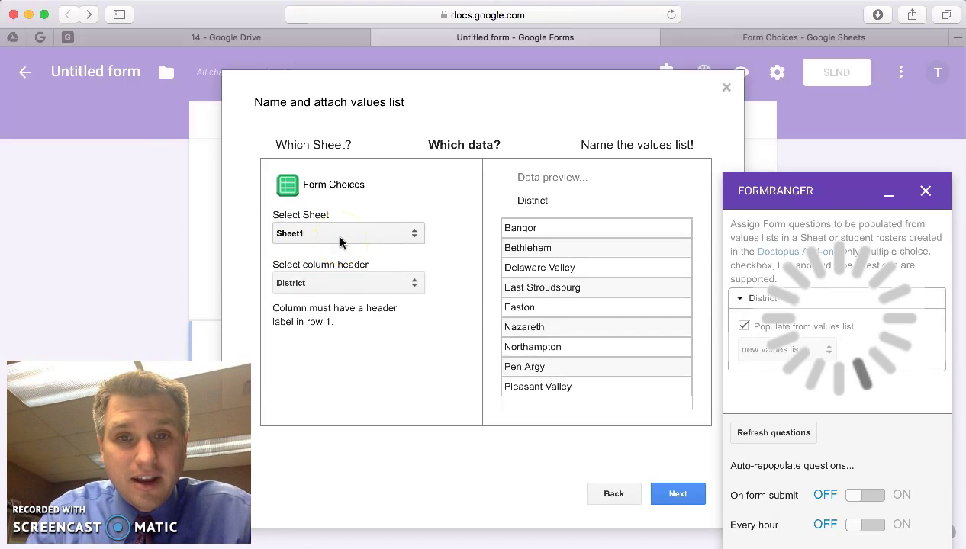
# - Use the District column, name the values list 'Districts', and save to populate the question
pyautogui.click(350, 286)
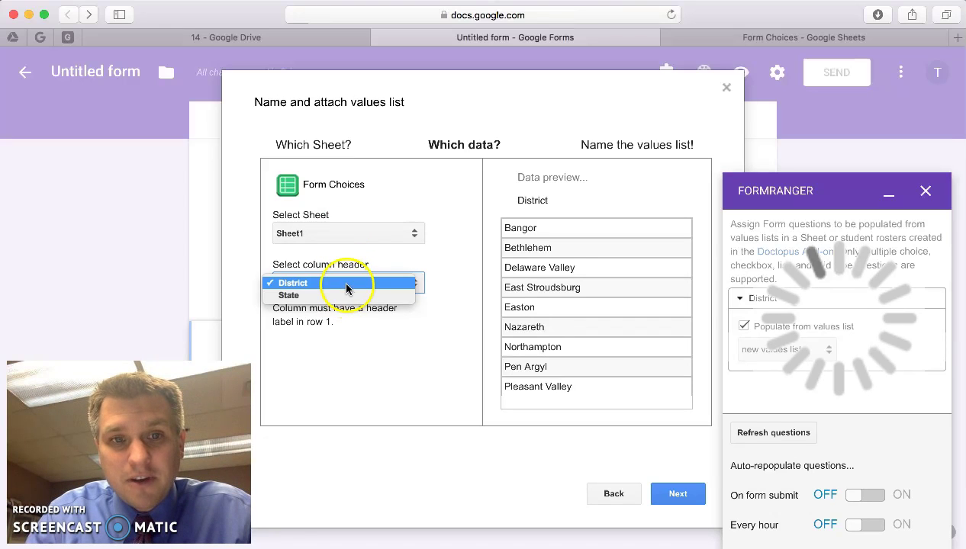
pyautogui.click(348, 286)
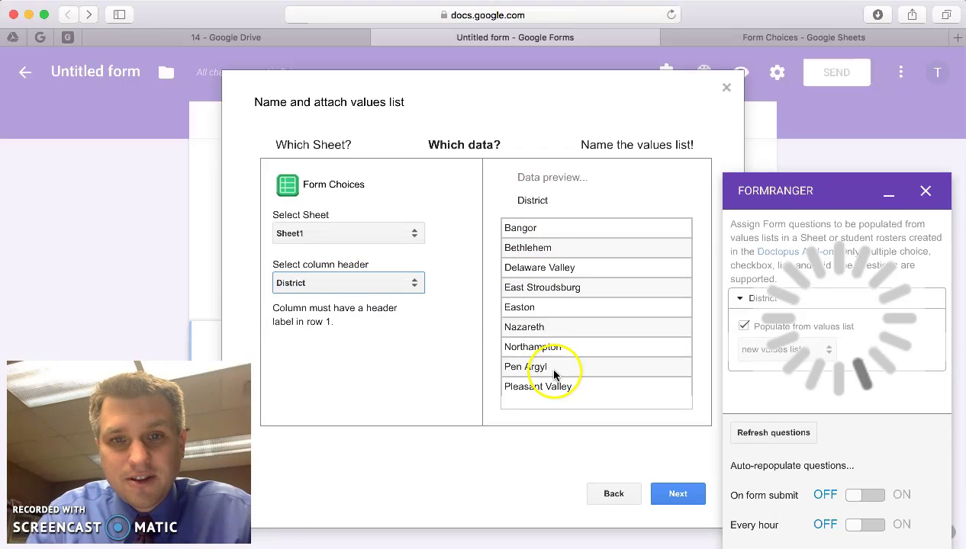
pyautogui.click(677, 493)
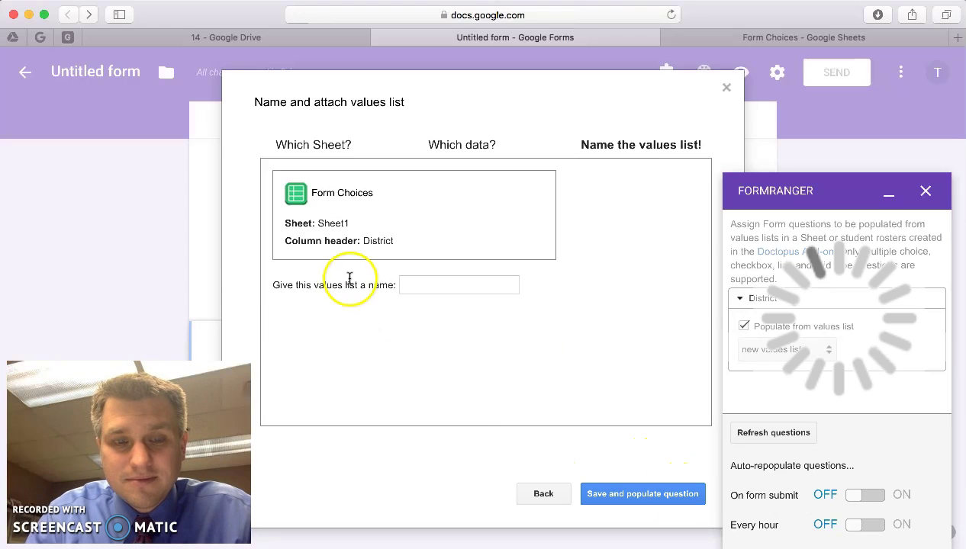
pyautogui.click(423, 288)
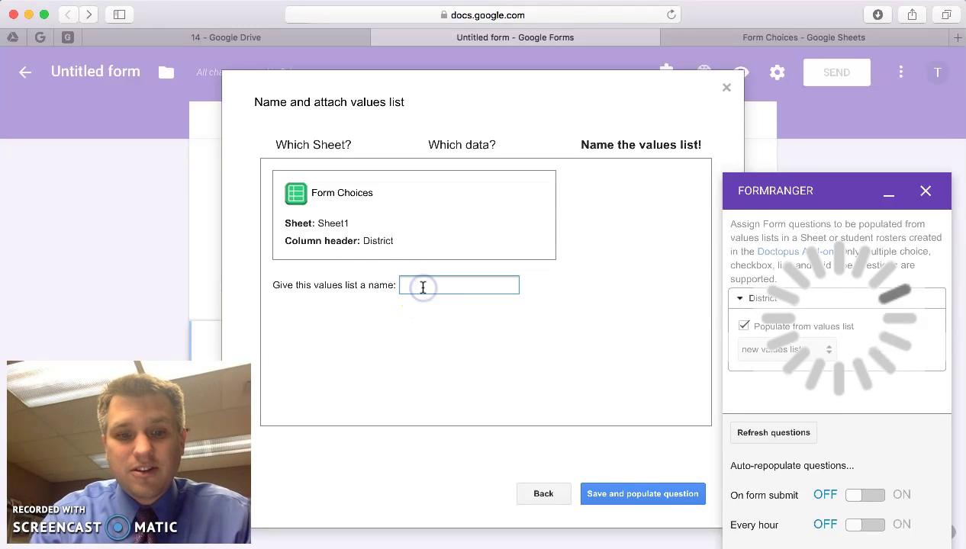
pyautogui.write('Districts')
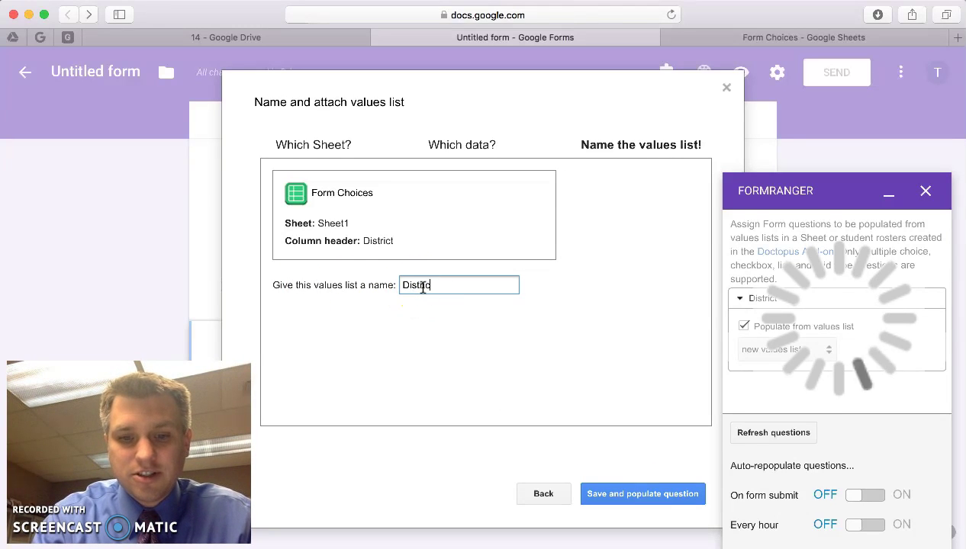
pyautogui.click(621, 494)
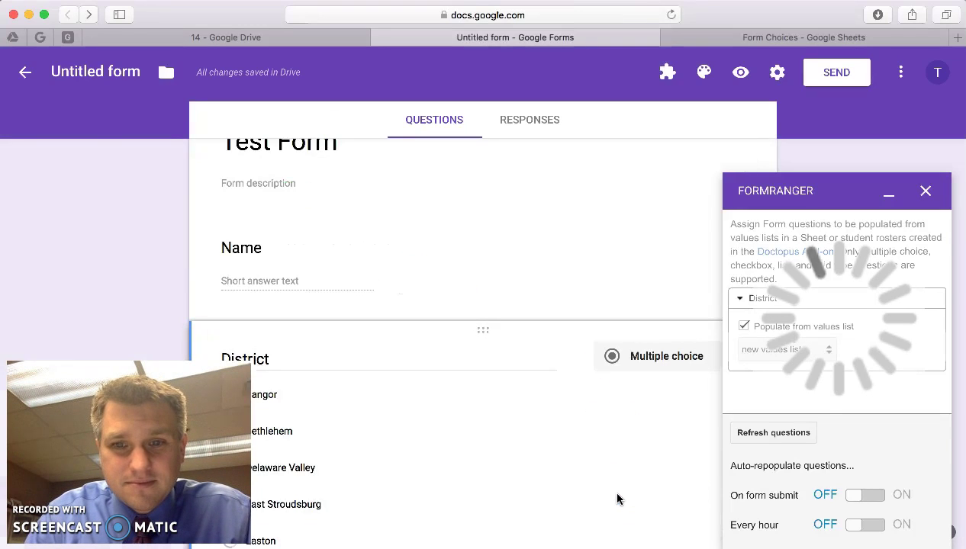
# - Check the imported district choices and change the District question type to Dropdown
pyautogui.click(445, 389)
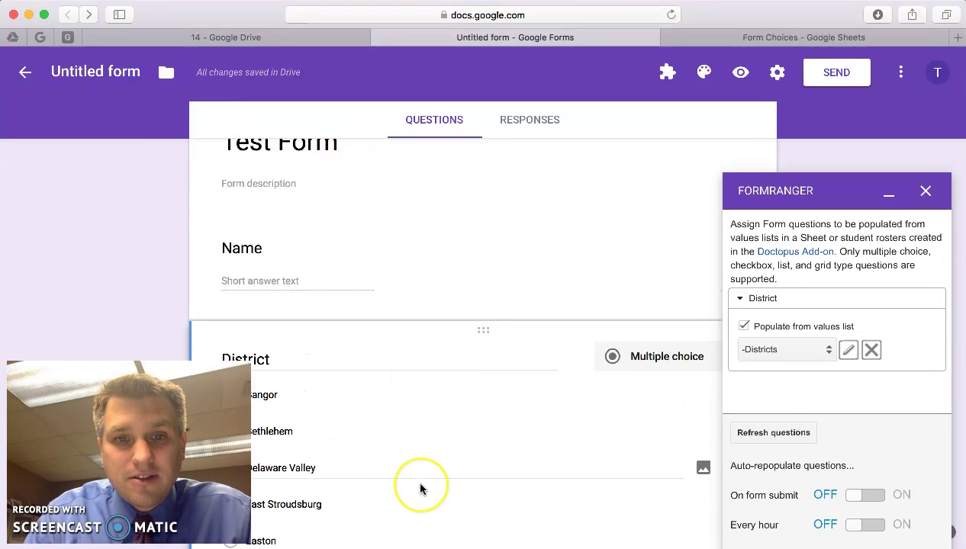
pyautogui.scroll(-3, 420, 489)
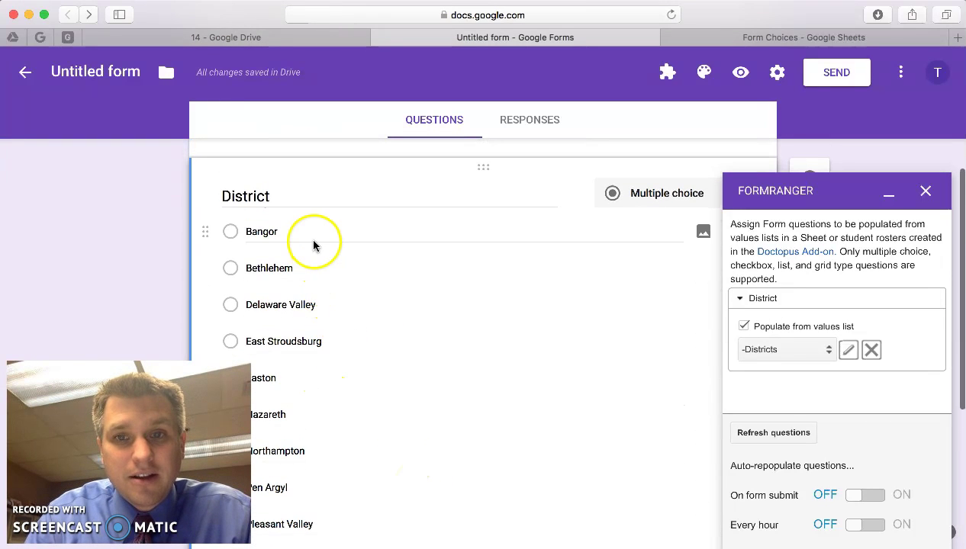
pyautogui.scroll(-5, 353, 298)
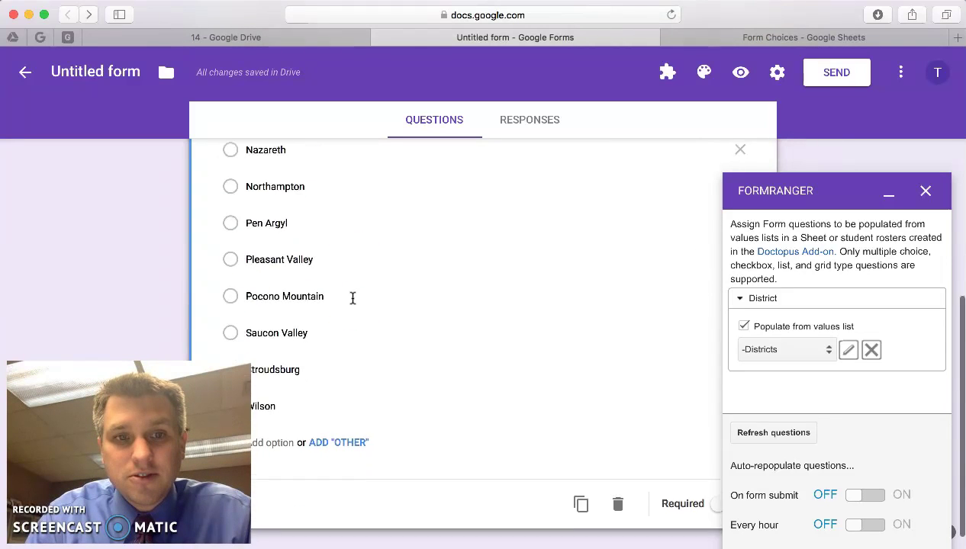
pyautogui.scroll(7, 353, 297)
pyautogui.click(619, 300)
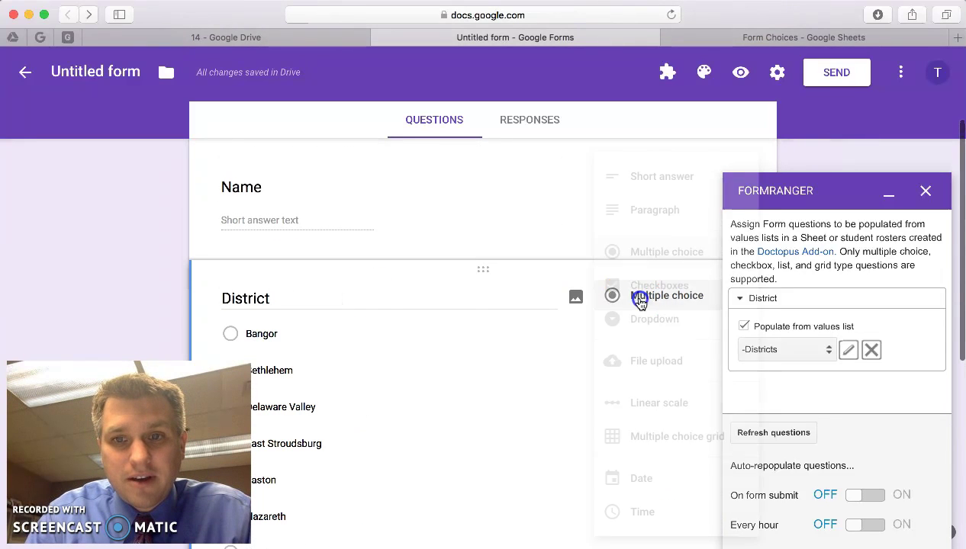
pyautogui.click(649, 319)
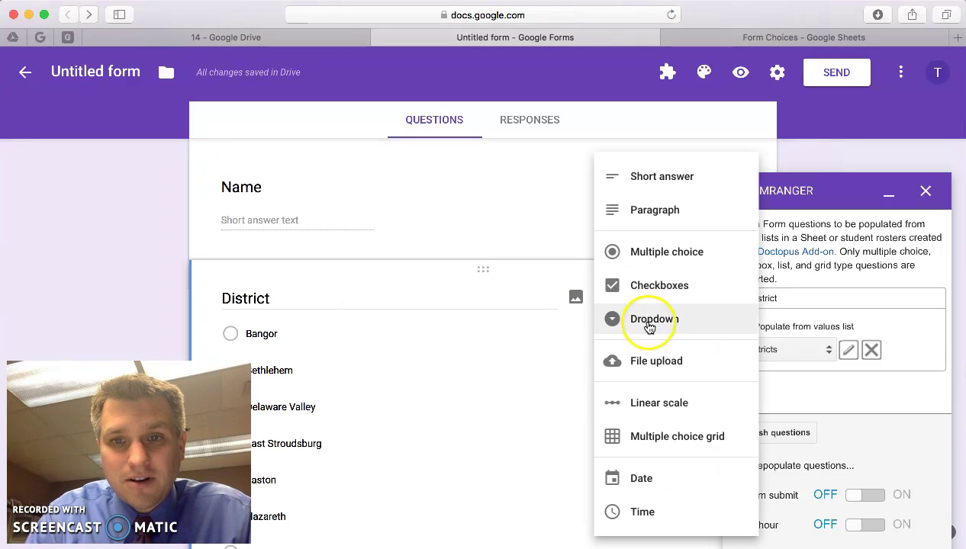
pyautogui.scroll(-4, 509, 441)
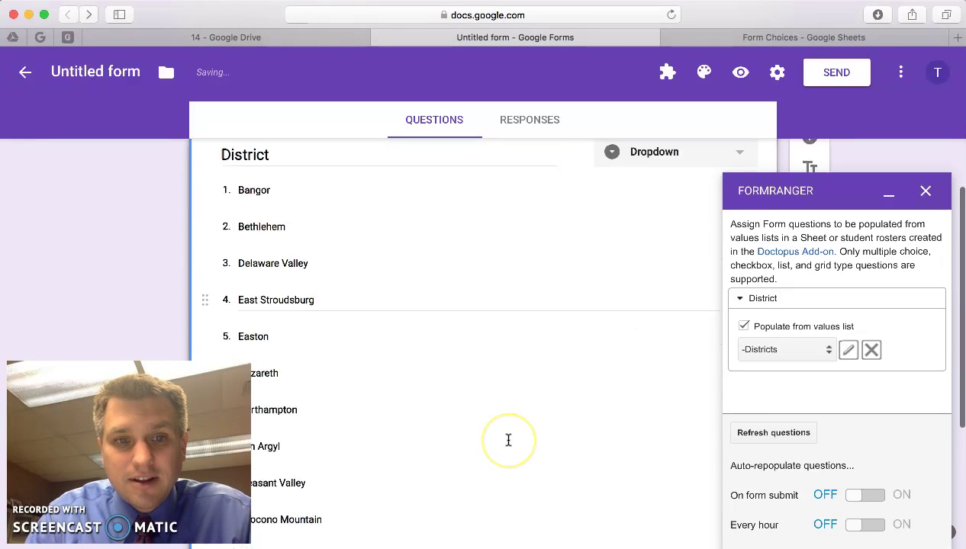
pyautogui.scroll(1, 509, 440)
pyautogui.scroll(3, 509, 440)
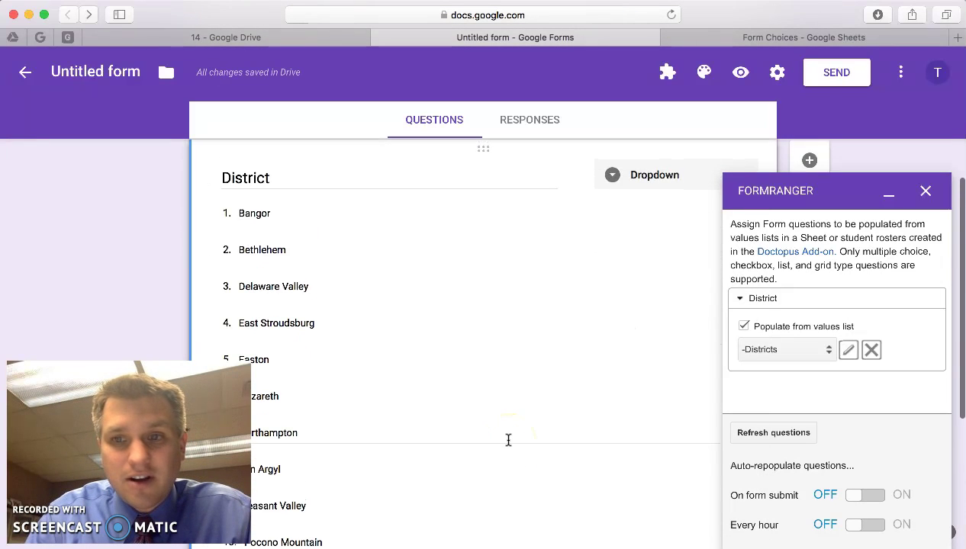